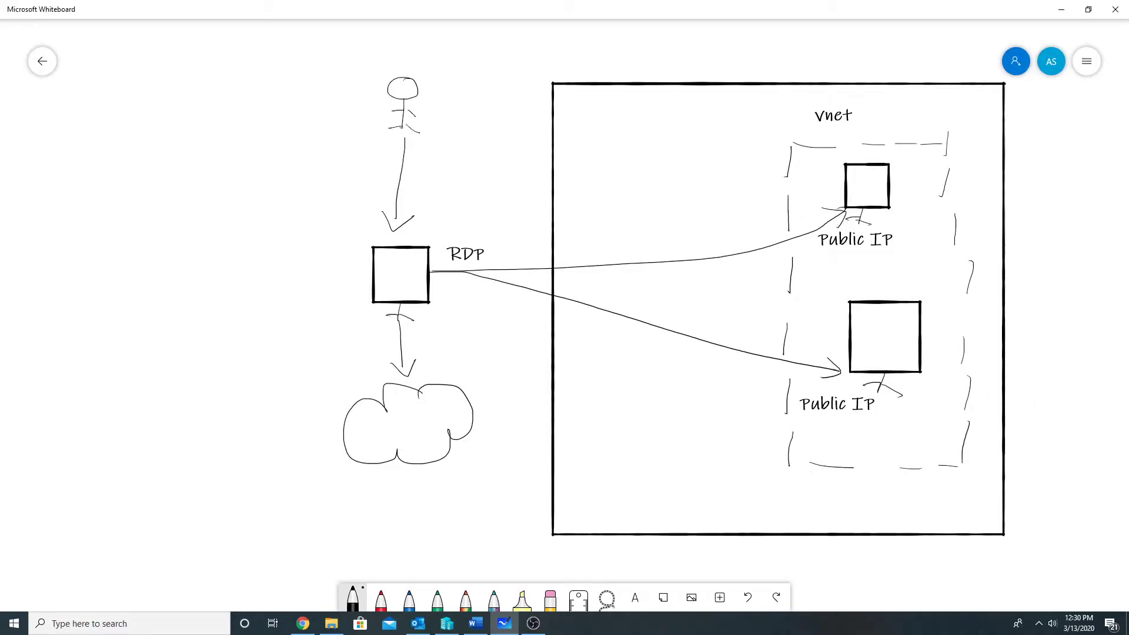
Switch to the Azure portal and start a remote desktop connection to vm1 using its downloaded RDP file.
key(alt+Tab)
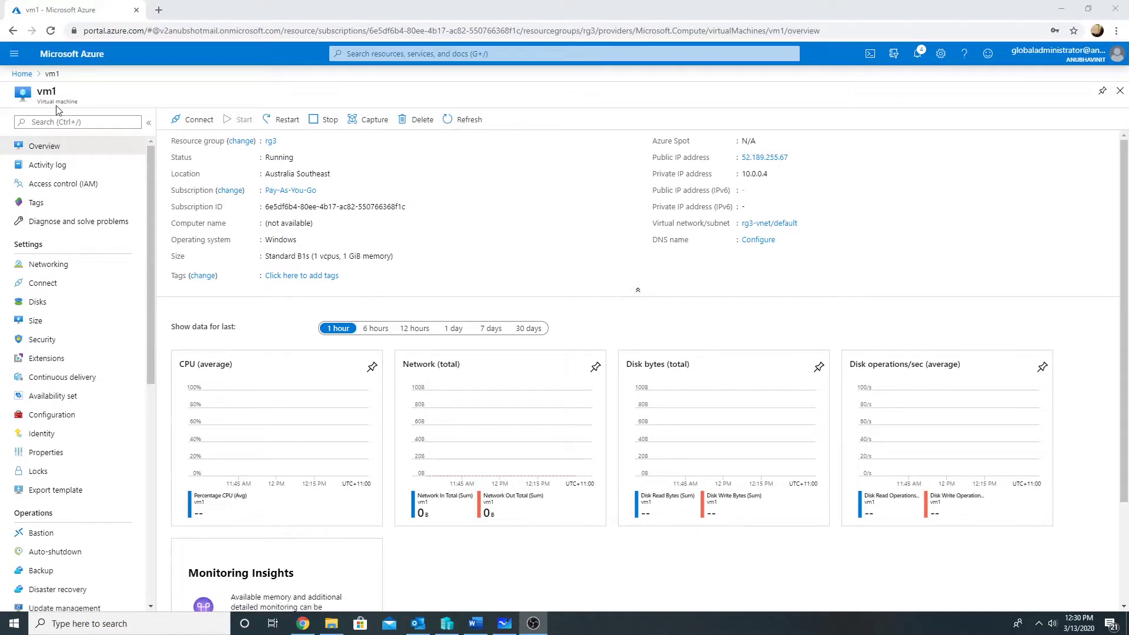
click(178, 121)
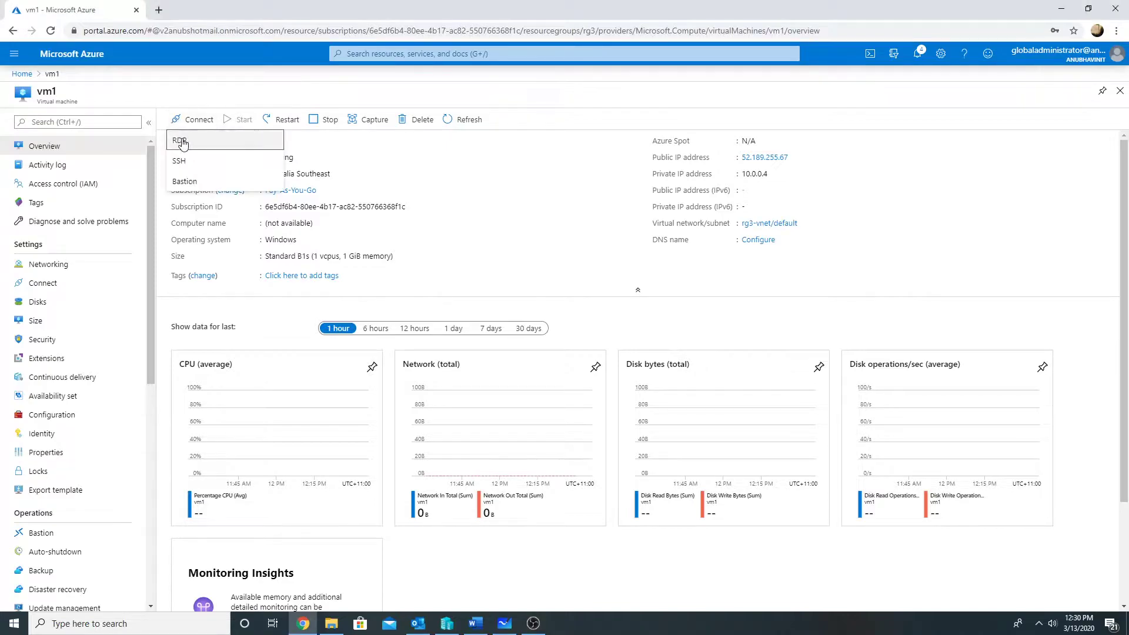
click(181, 142)
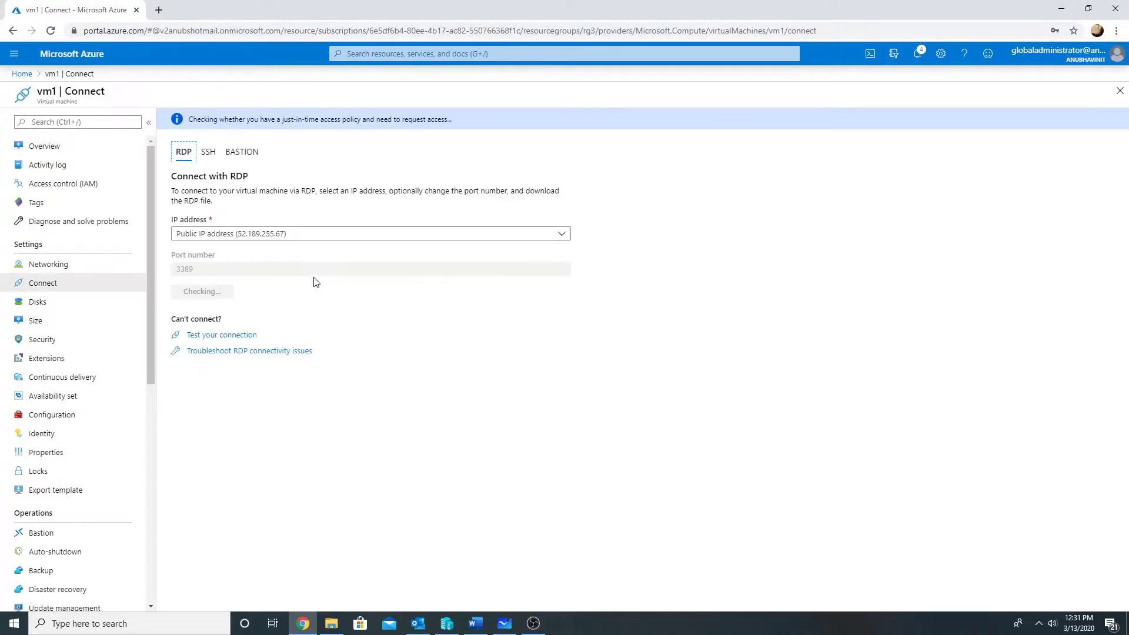
click(236, 294)
click(121, 598)
click(152, 537)
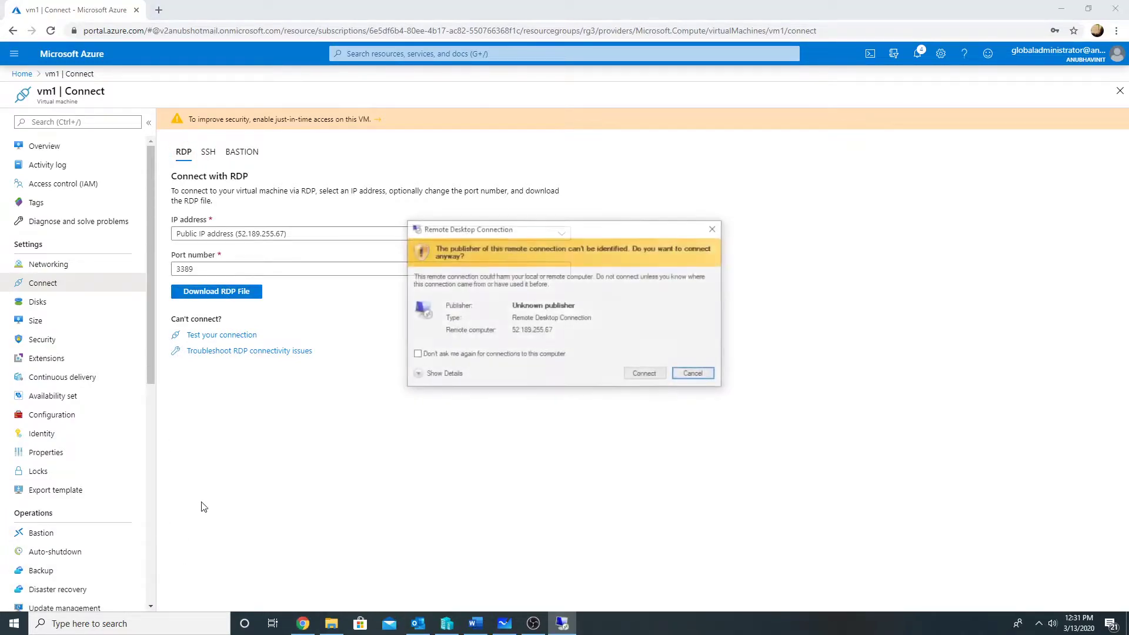
click(641, 376)
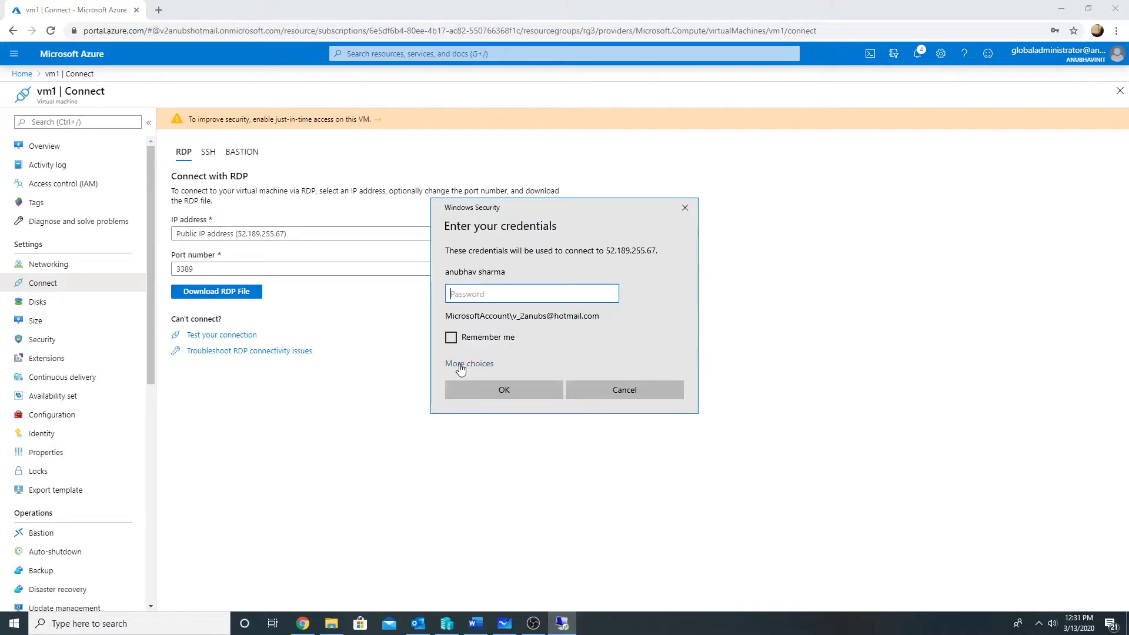
Sign in to the remote desktop session with a different account, entering its user name and password.
click(465, 364)
click(588, 423)
text(anu)
key(Tab)
text(***)
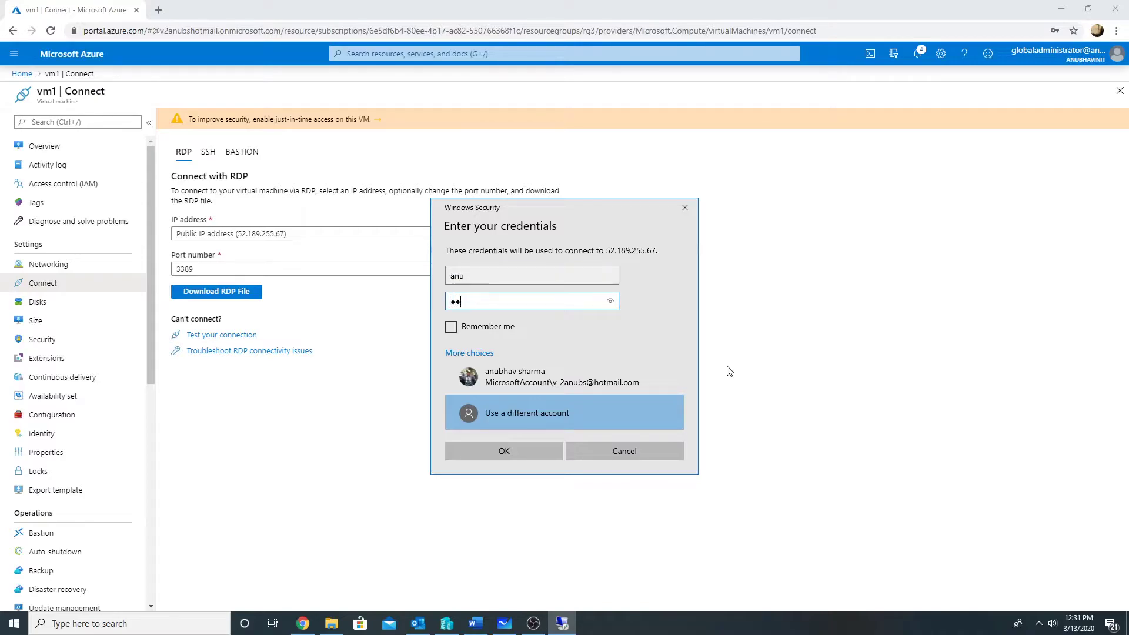
text(*****)
key(Return)
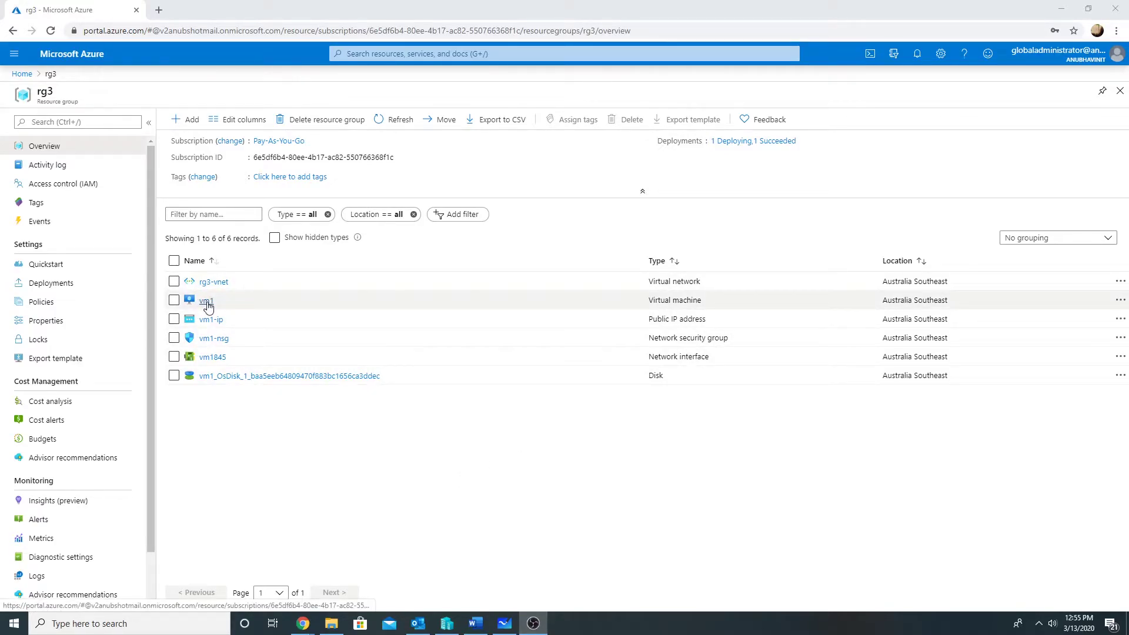
Find the Bastion service for resource group rg3 and begin creating a Bastion.
click(183, 120)
text(bastion)
click(144, 141)
click(111, 165)
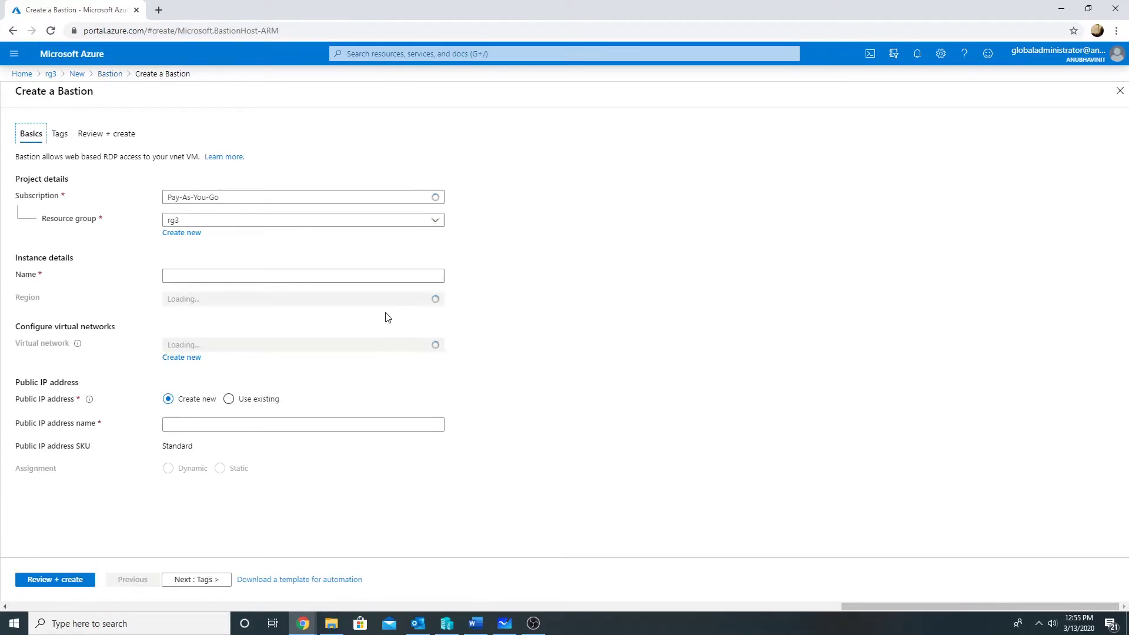
Name the Bastion bastion1, set its region to australiasoutheast and choose rg3-vnet as its virtual network.
click(294, 278)
text(bastion1)
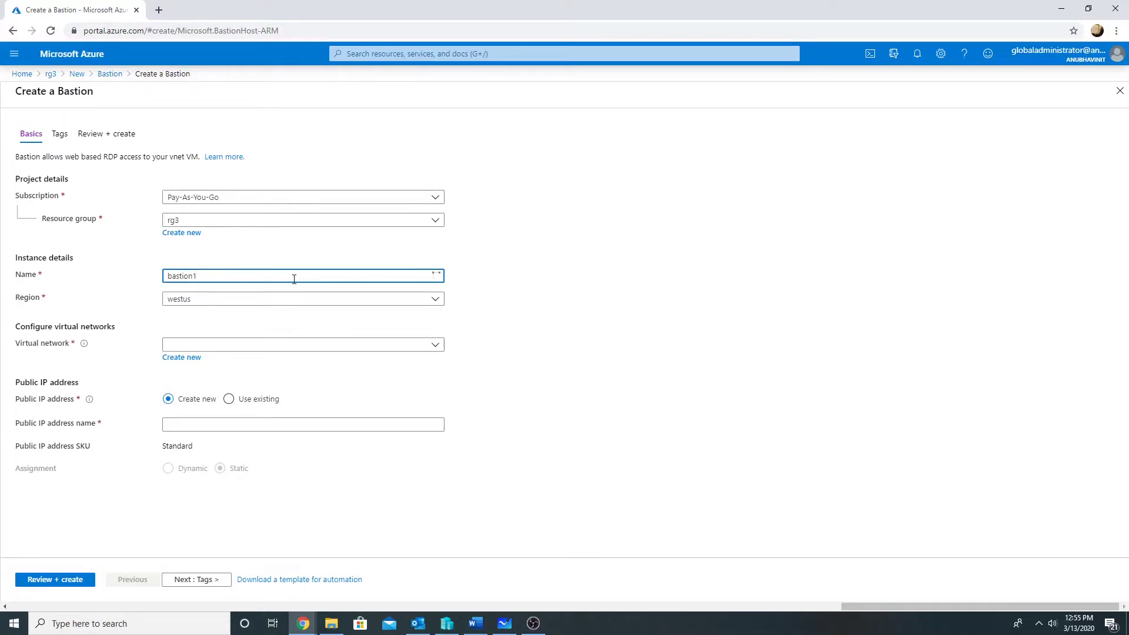
click(295, 300)
text(sounj)
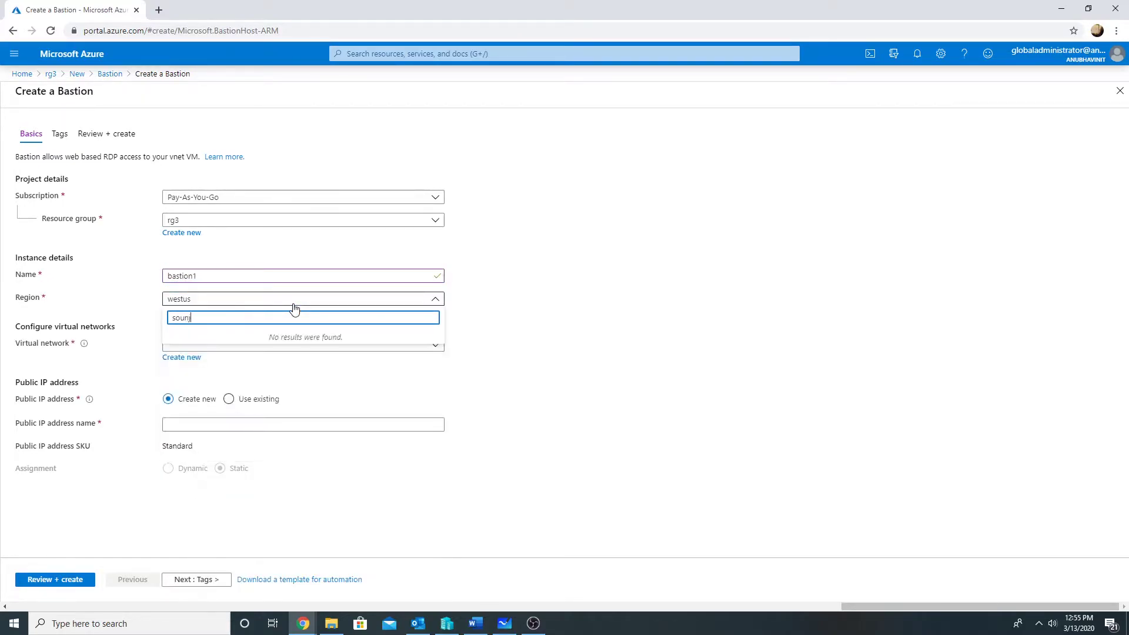
key(BackSpace)
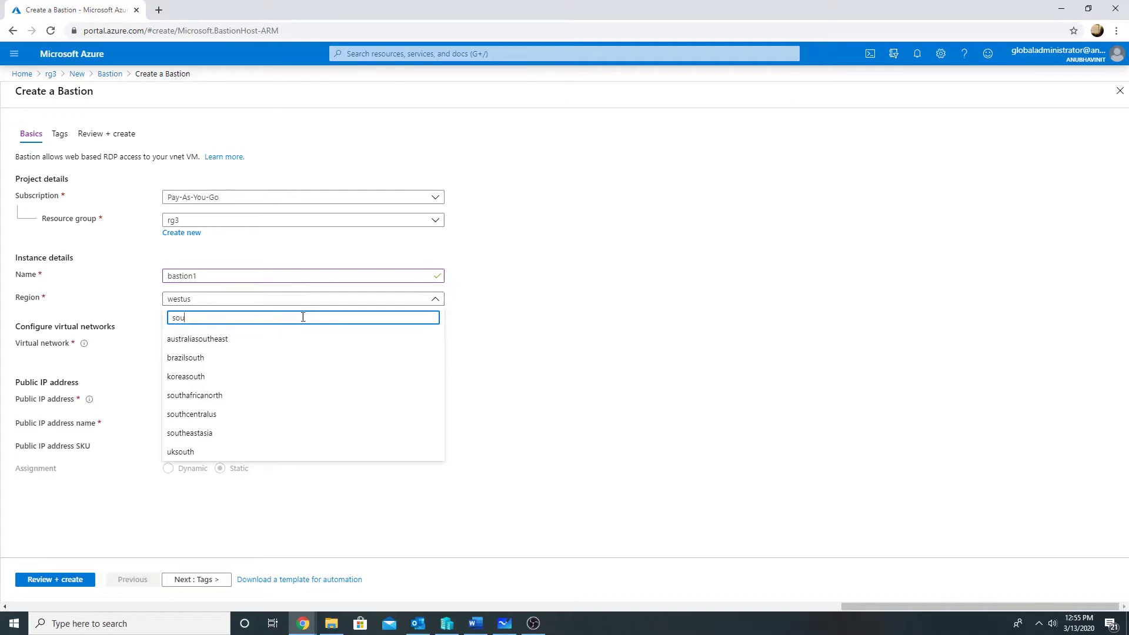
click(278, 340)
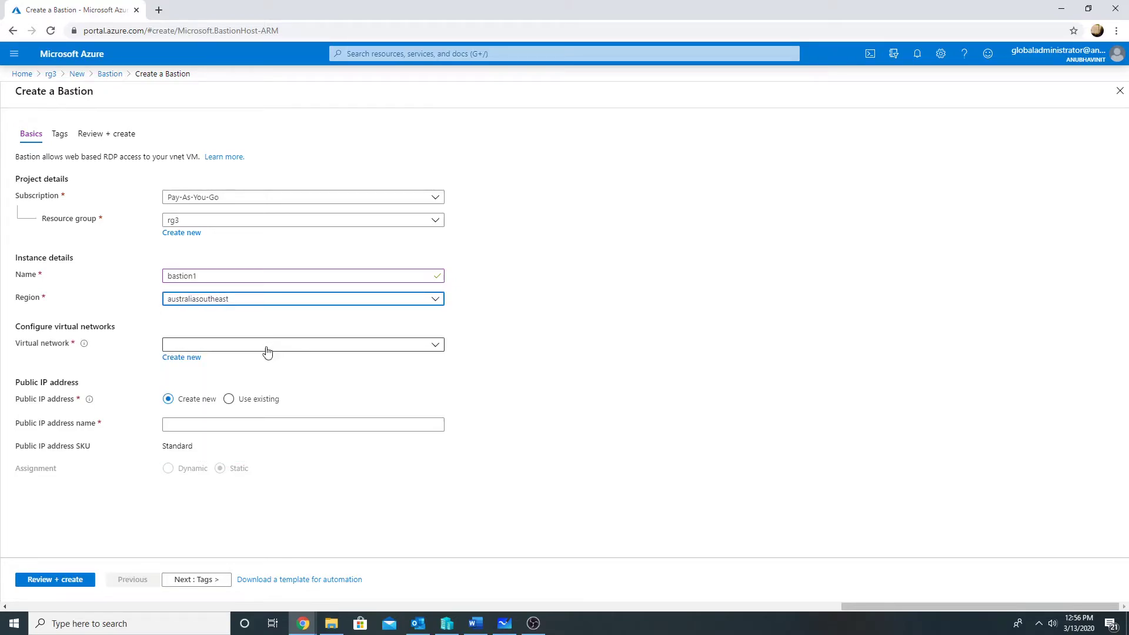
click(267, 351)
click(217, 410)
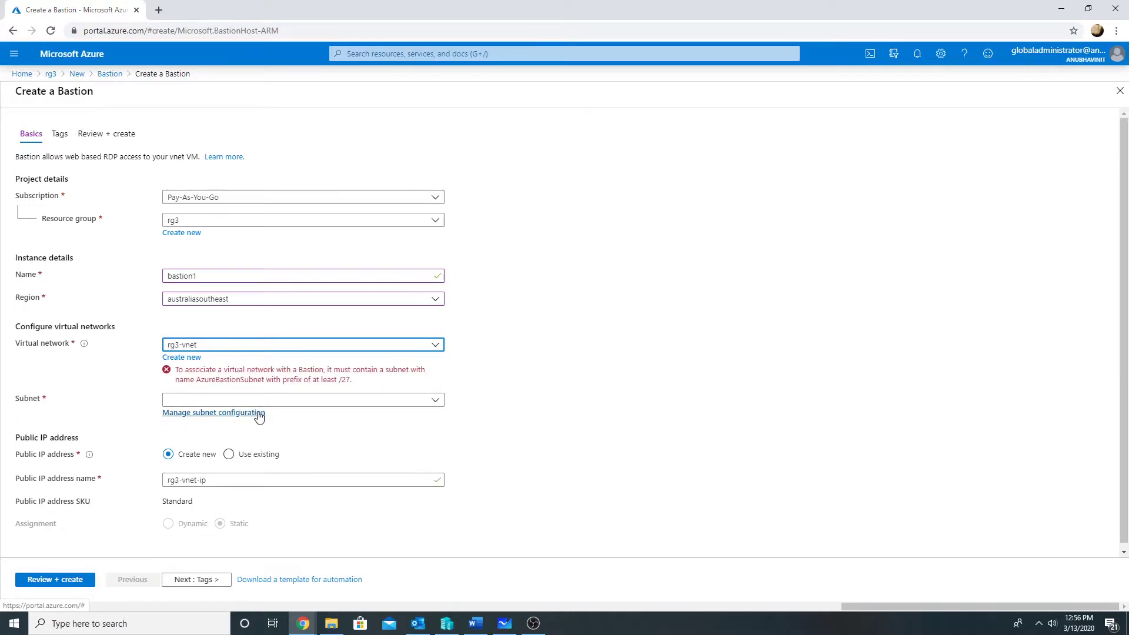
Add a subnet named AzureBastionSubnet with address range 10.0.2.0/24 to rg3-vnet.
click(259, 414)
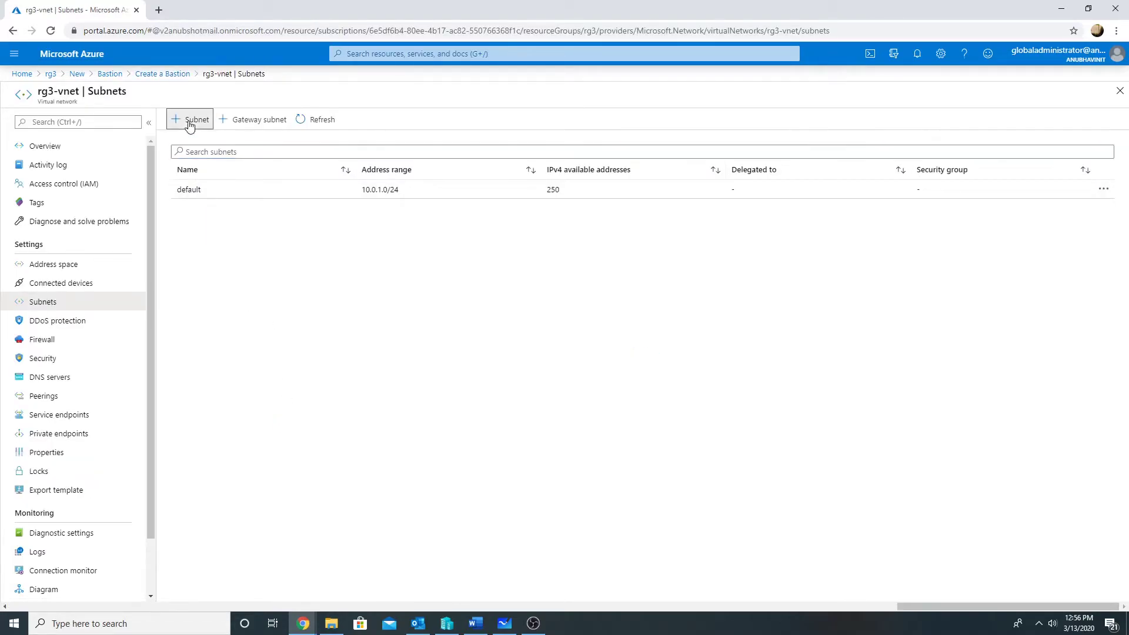
click(190, 120)
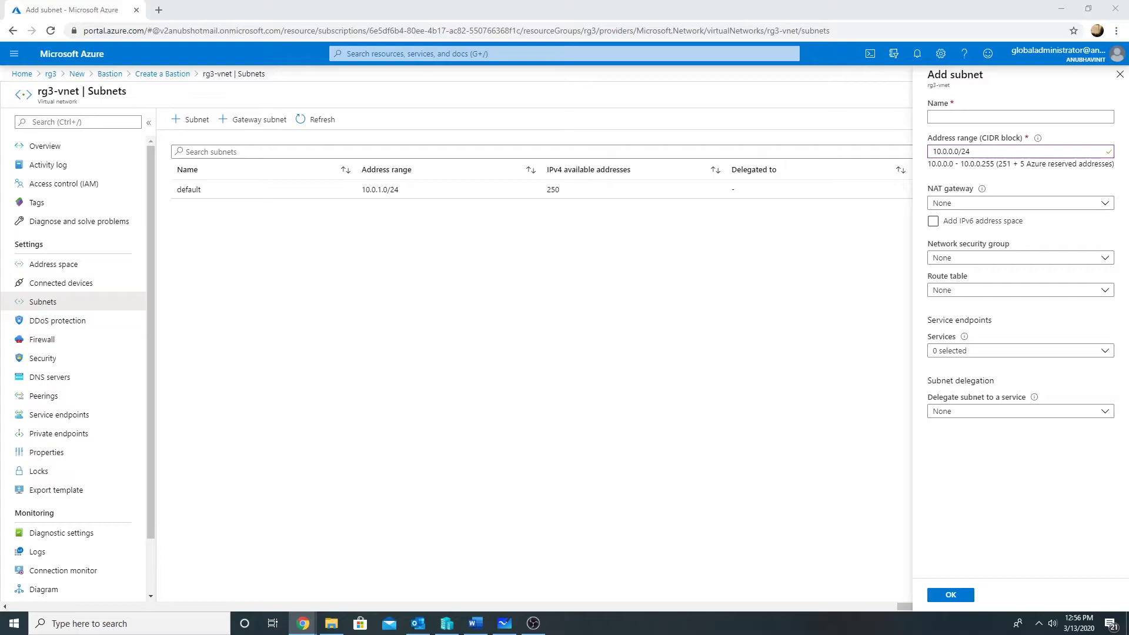
click(975, 116)
text(AzureBastionSubnet)
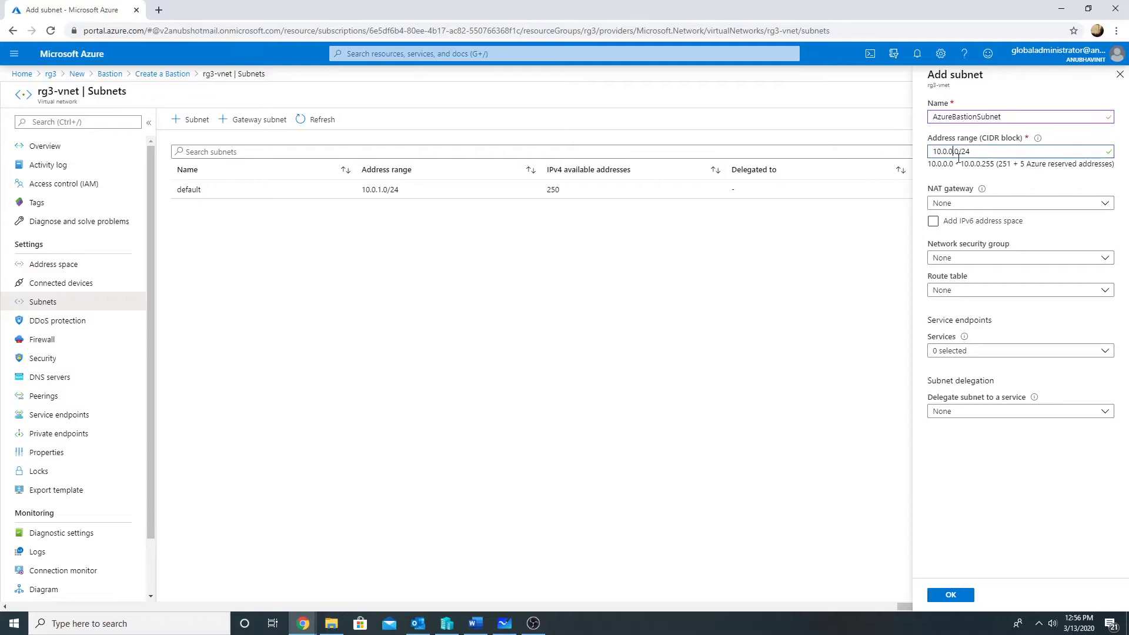
key(BackSpace)
key(BackSpace)
key(BackSpace)
key(BackSpace)
key(BackSpace)
key(BackSpace)
text(2.0/24)
click(948, 596)
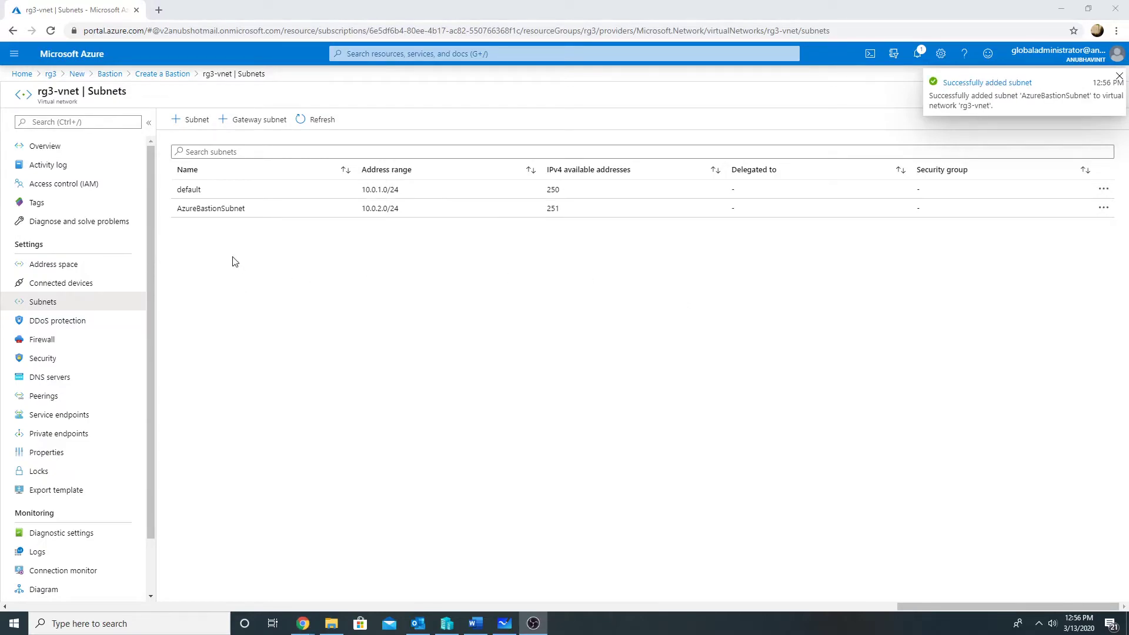
Return to the Bastion form, keep AzureBastionSubnet and the new public IP rg3-vnet-ip, and create the Bastion without tags.
click(164, 74)
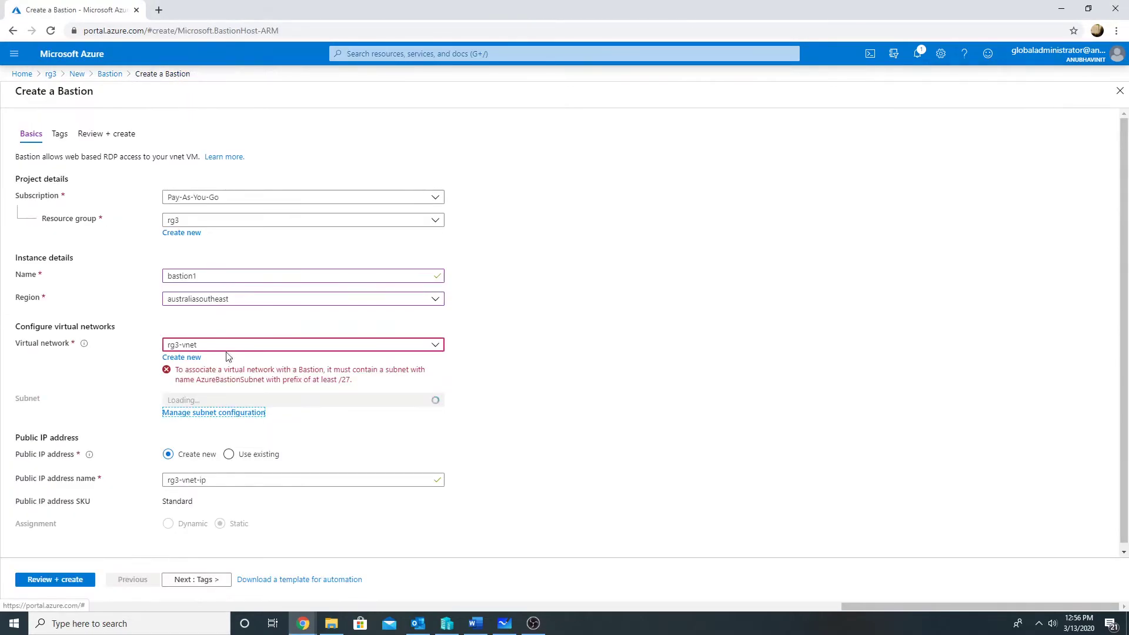
click(227, 400)
click(229, 400)
click(476, 406)
scroll(518, 415, down, 1)
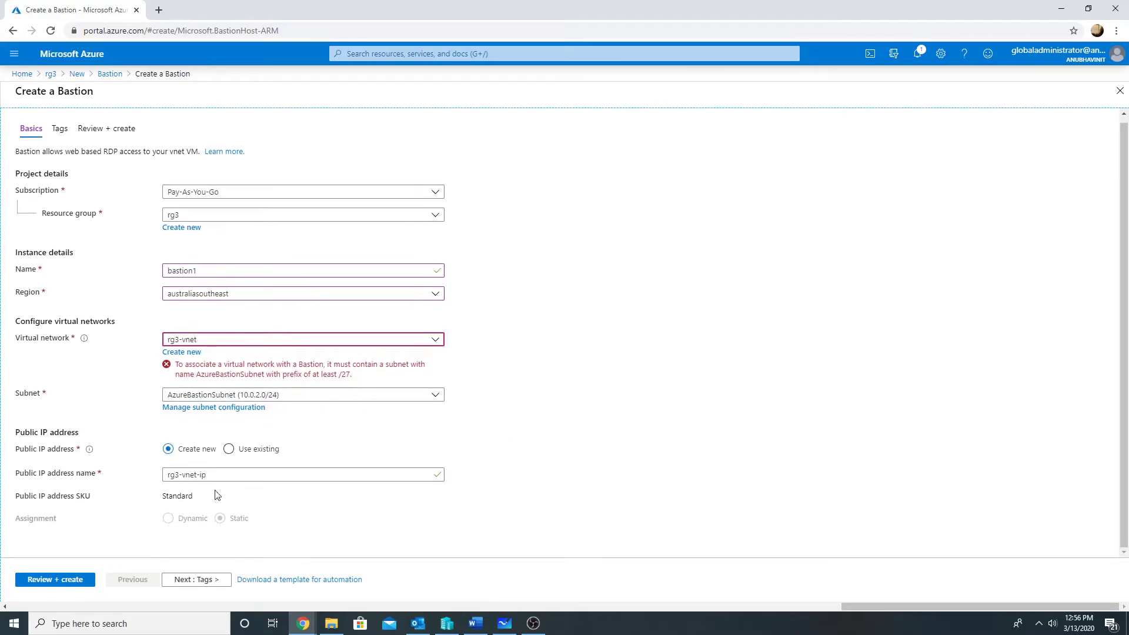
click(222, 589)
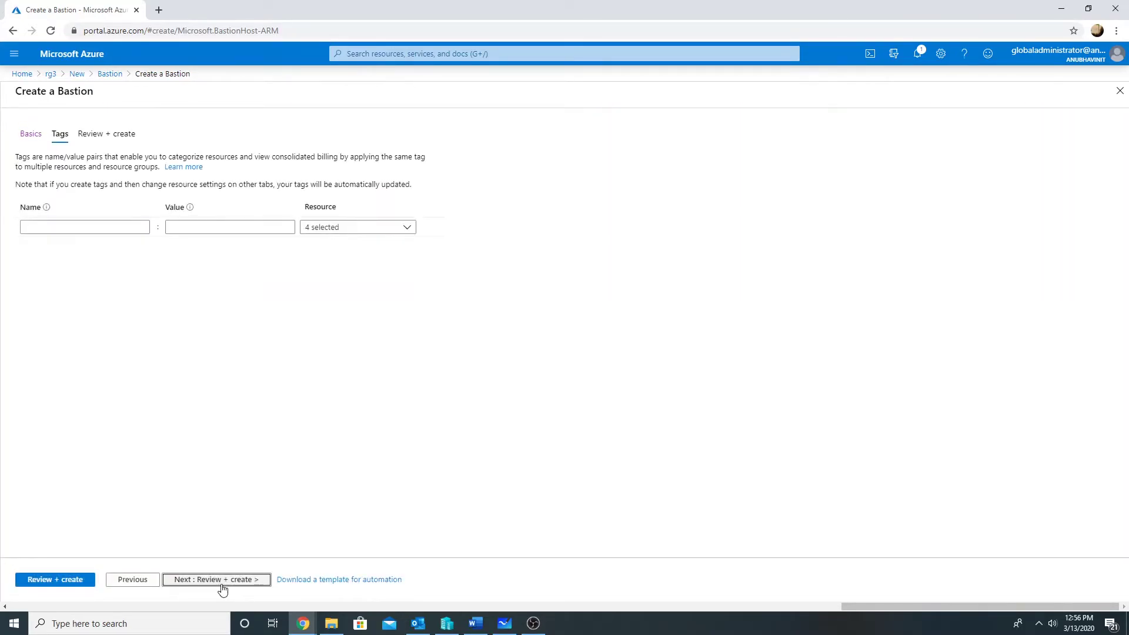
click(211, 585)
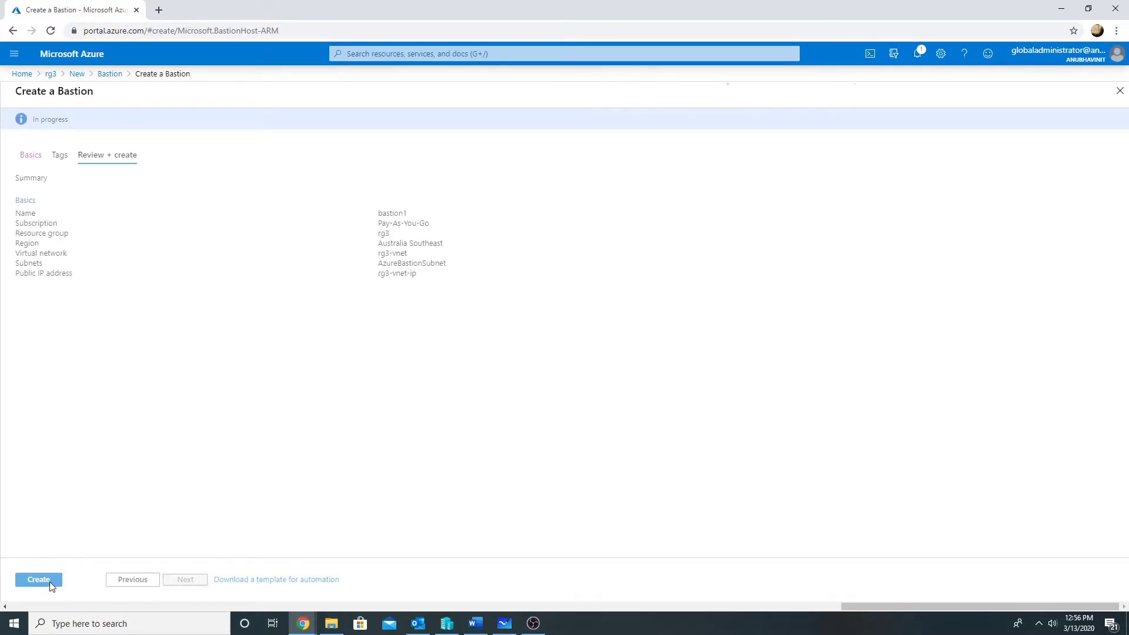
click(39, 580)
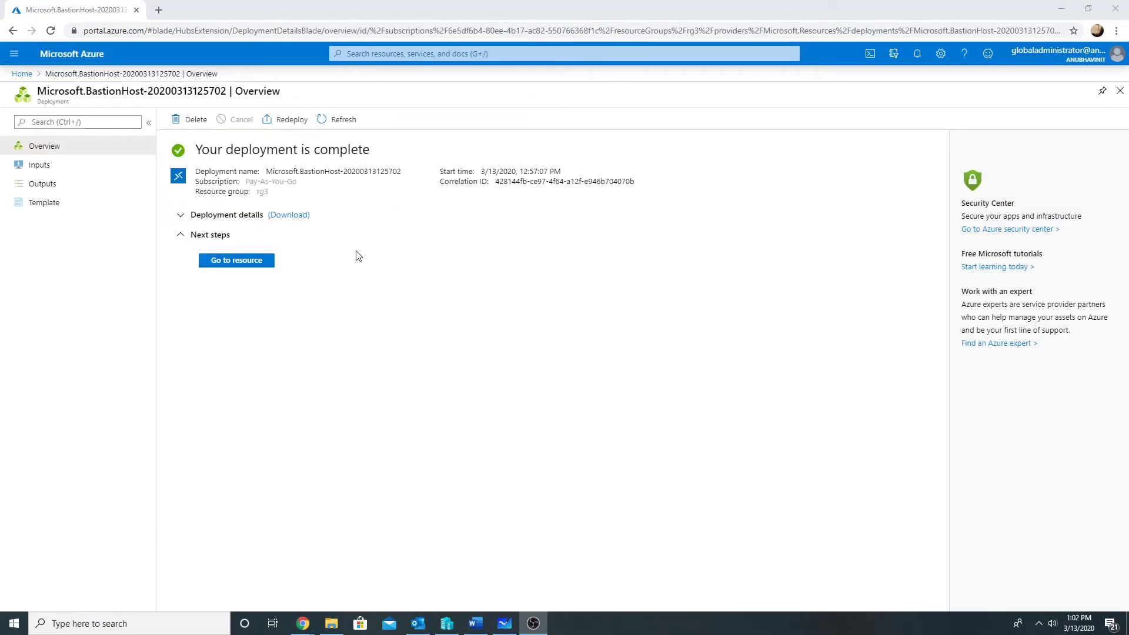
Check the SKU in the properties of the rg3-vnet-ip public IP address in resource group rg3.
click(22, 73)
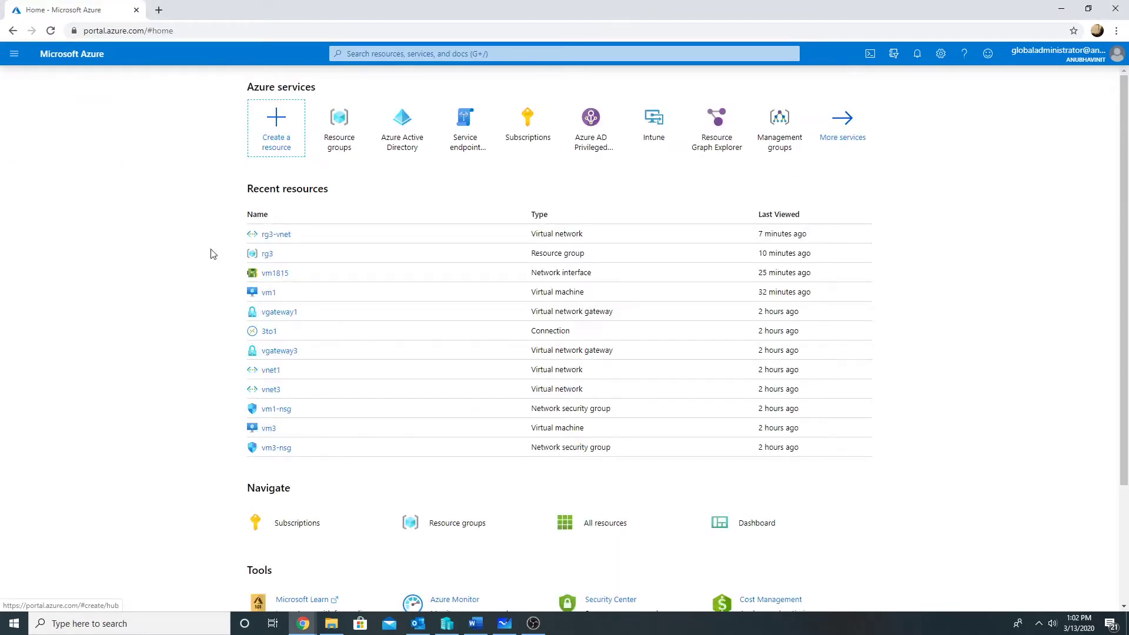
click(268, 254)
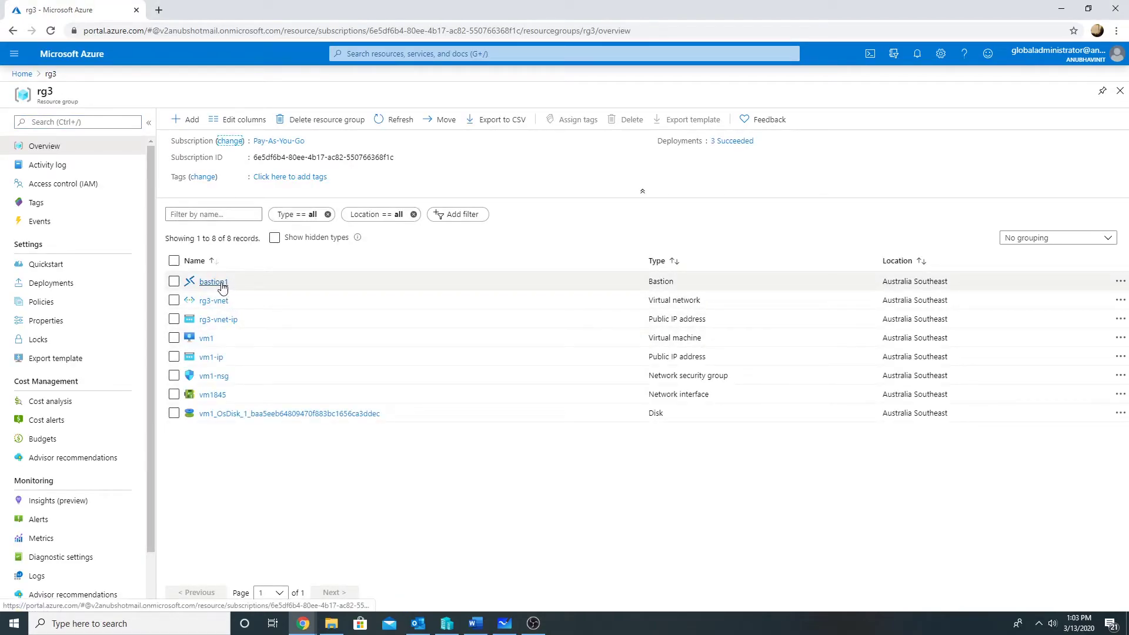
click(216, 320)
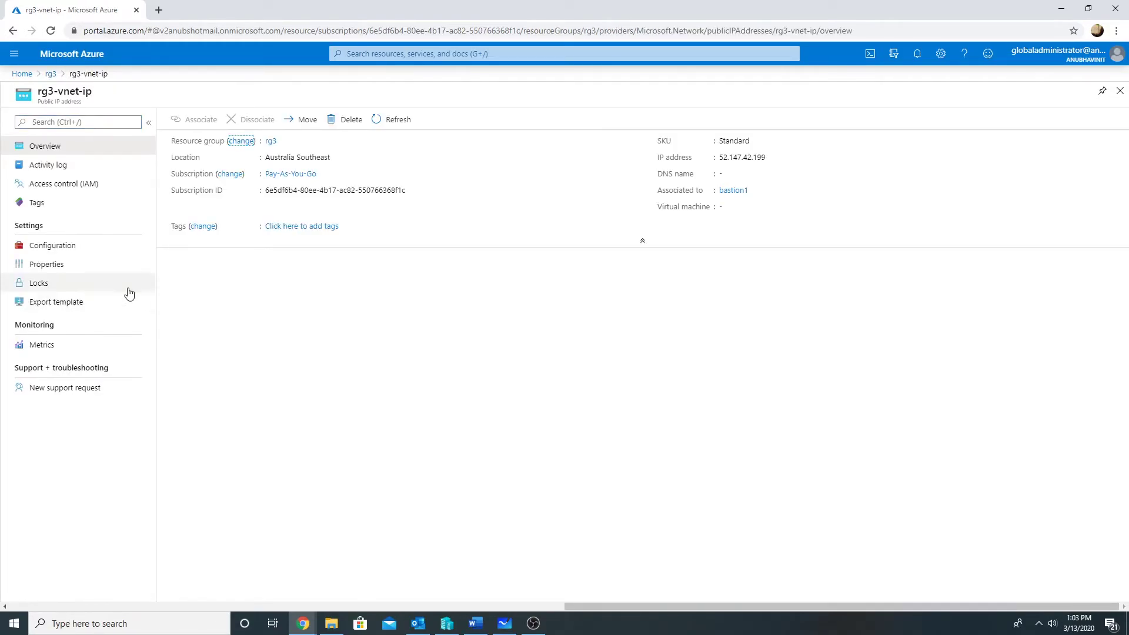
click(66, 268)
double_click(194, 226)
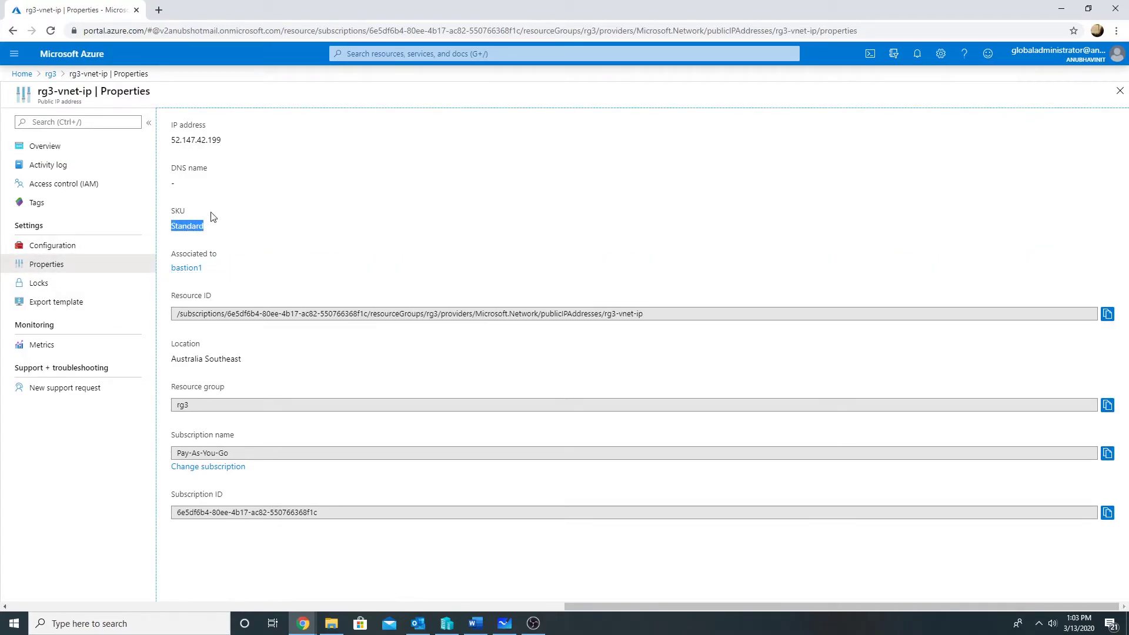
Disable the public IP address in ipconfig1 of vm1's network interface and save the change.
click(50, 74)
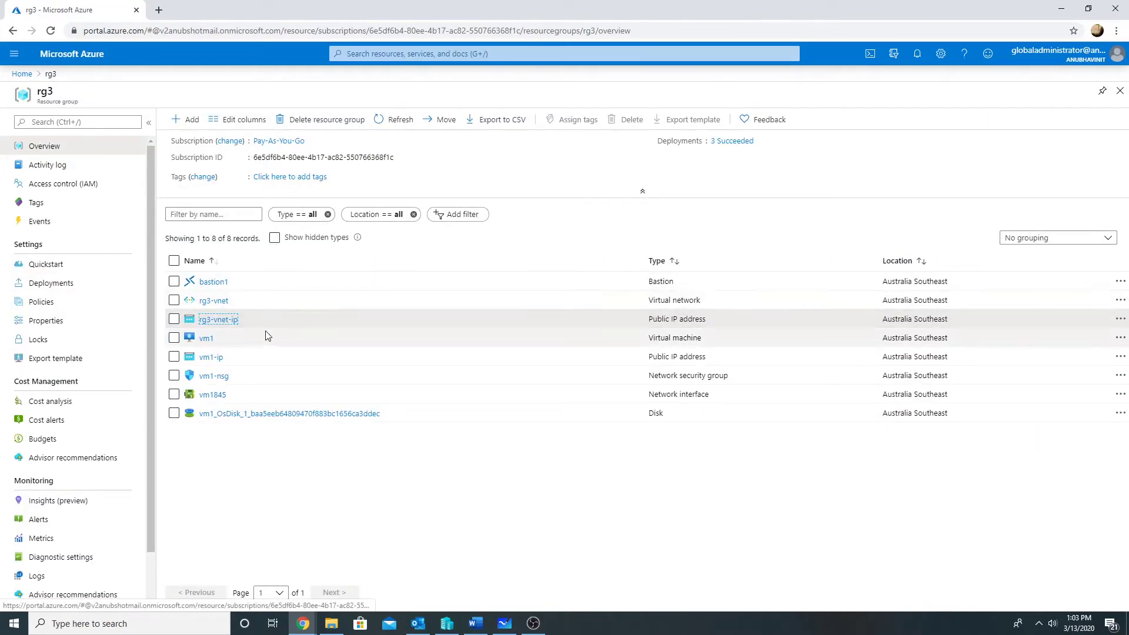
click(208, 340)
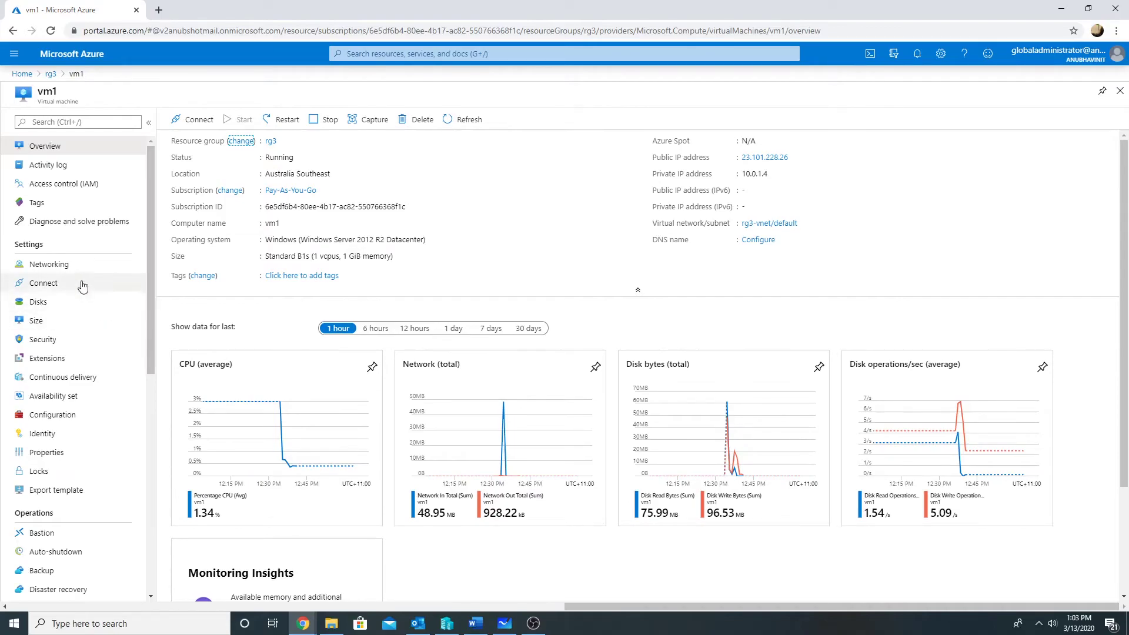
click(65, 266)
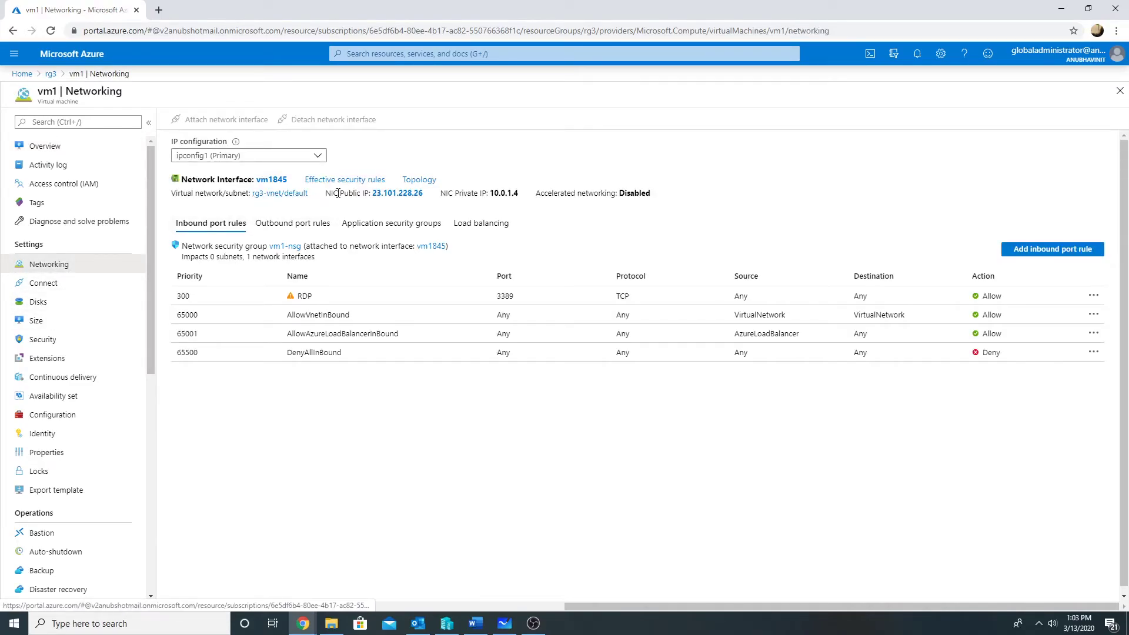
click(278, 181)
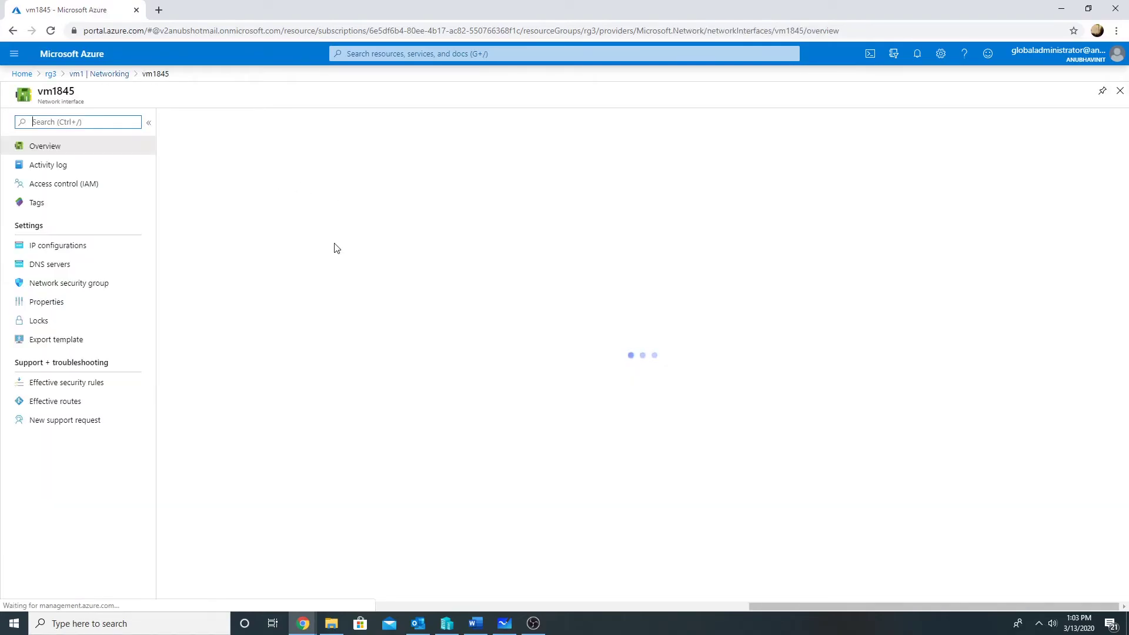
click(86, 248)
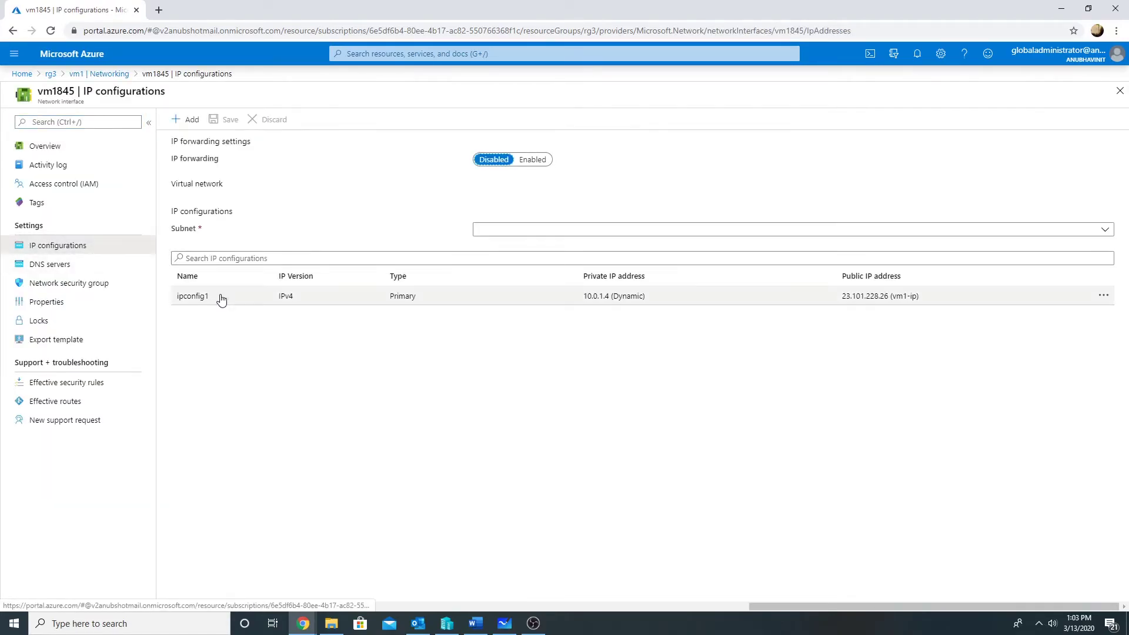
click(1002, 302)
click(36, 172)
click(29, 121)
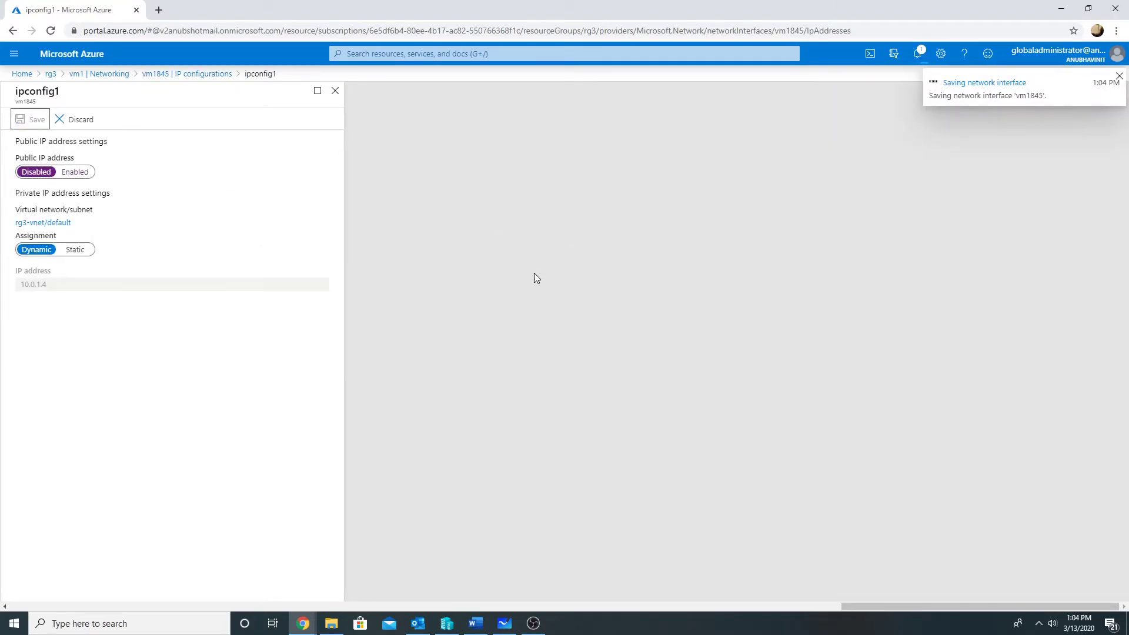
Open the Bastion connection page of virtual machine vm1 in resource group rg3.
click(51, 74)
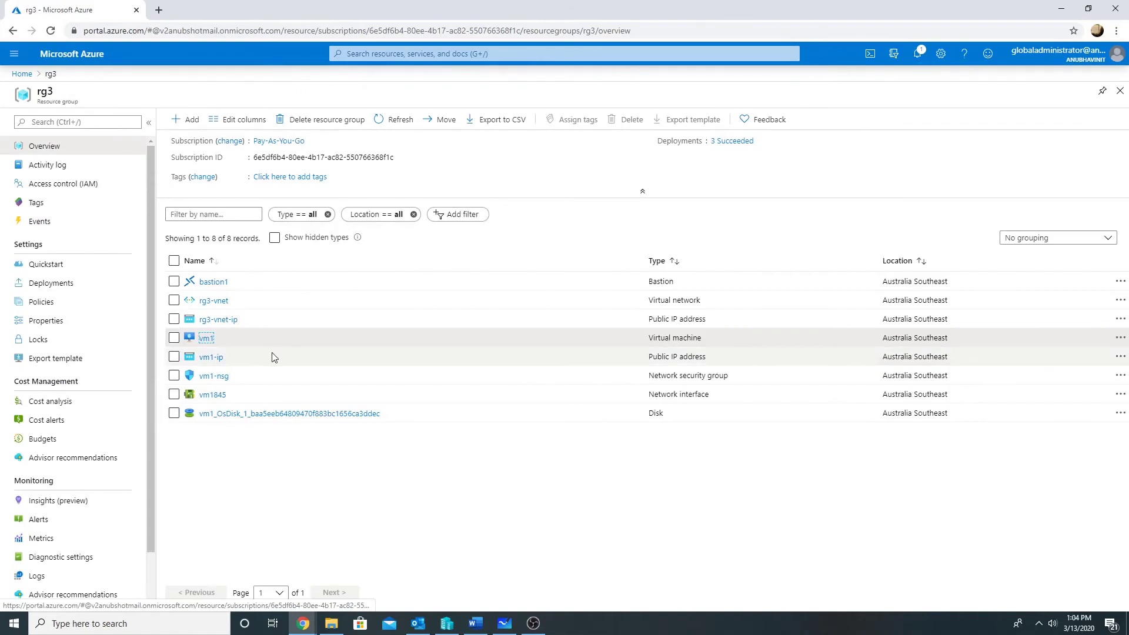
click(205, 340)
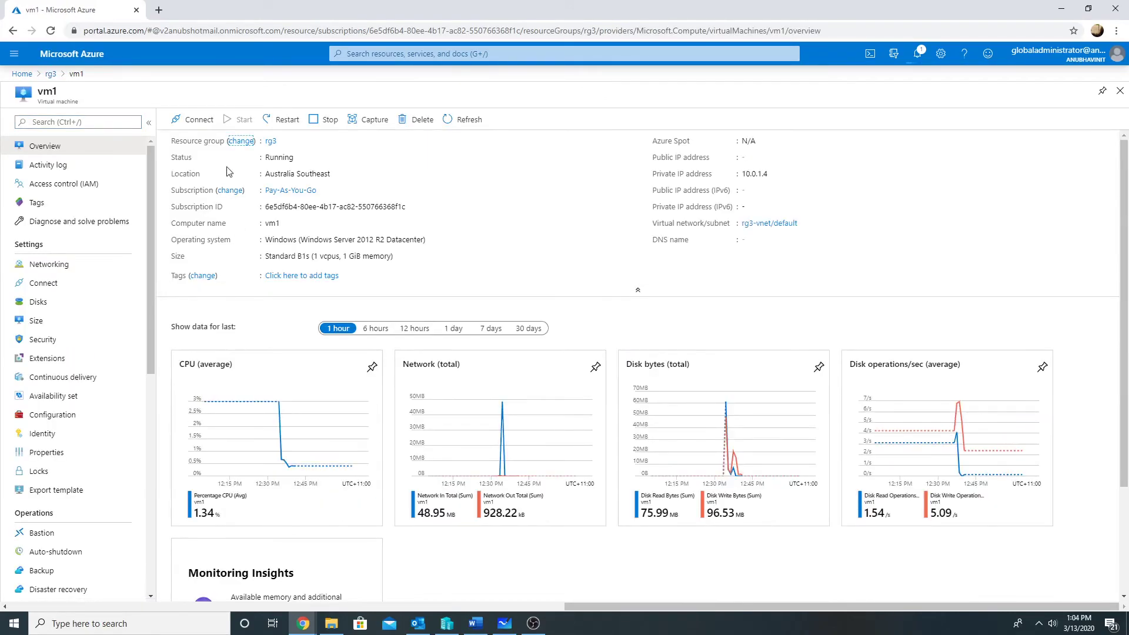
click(207, 126)
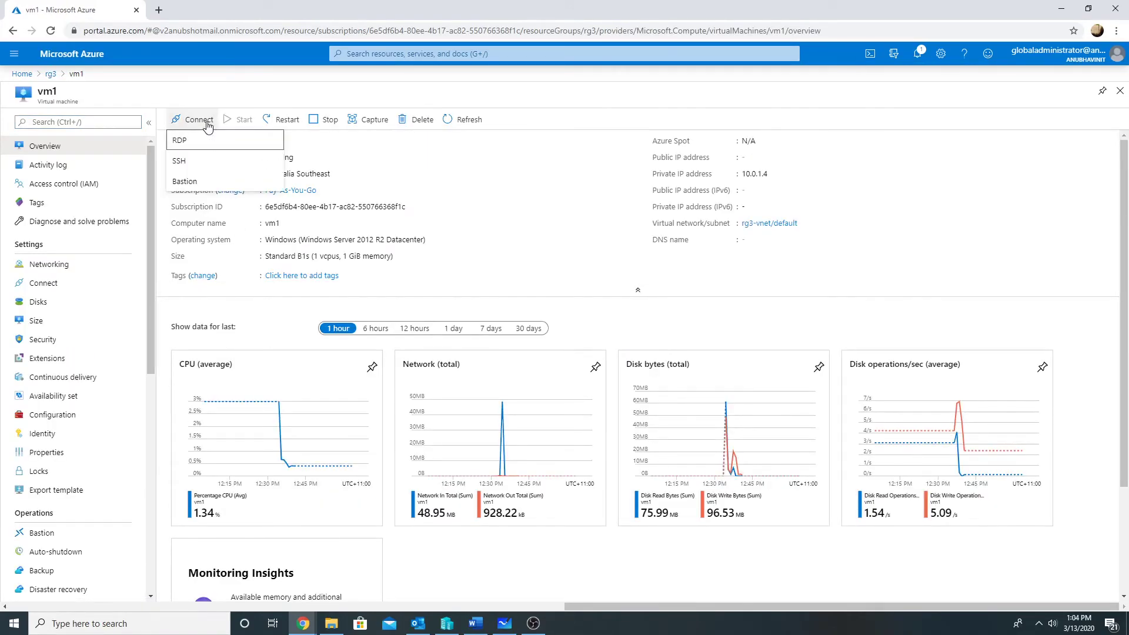
click(203, 182)
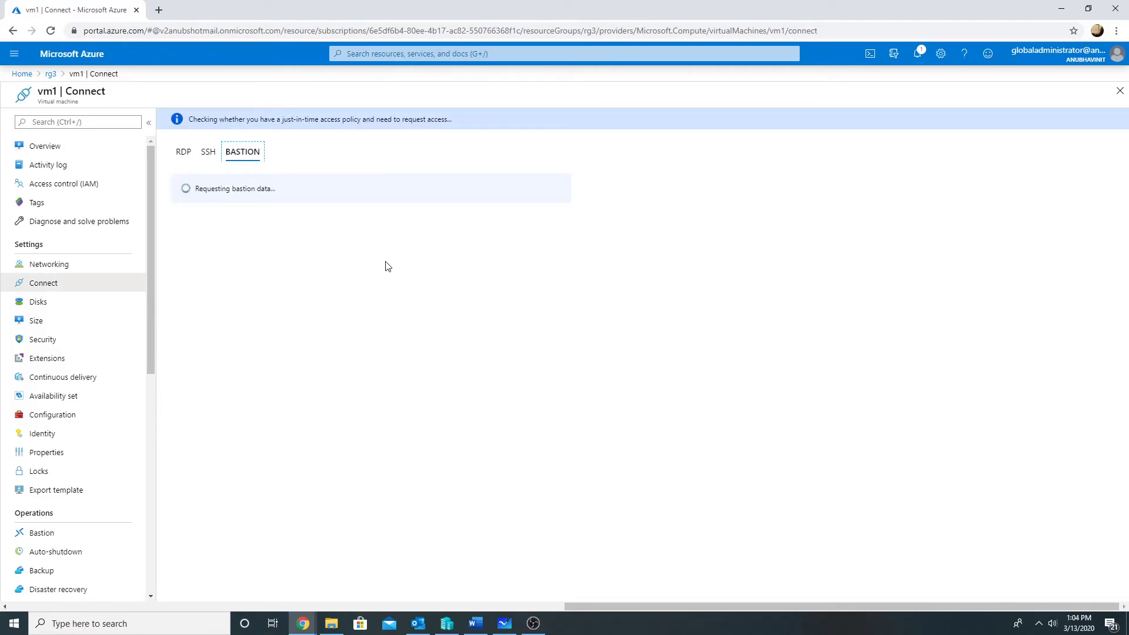
Enter the vm1 login username and password and try to connect through Bastion in a new window.
click(371, 254)
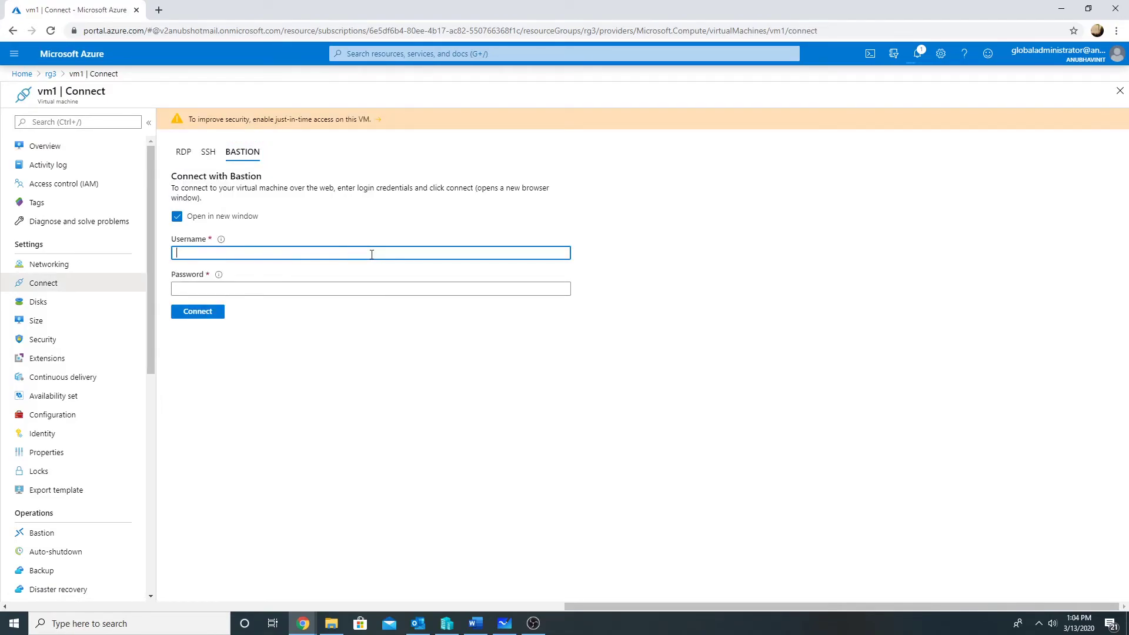
text(anu)
key(Tab)
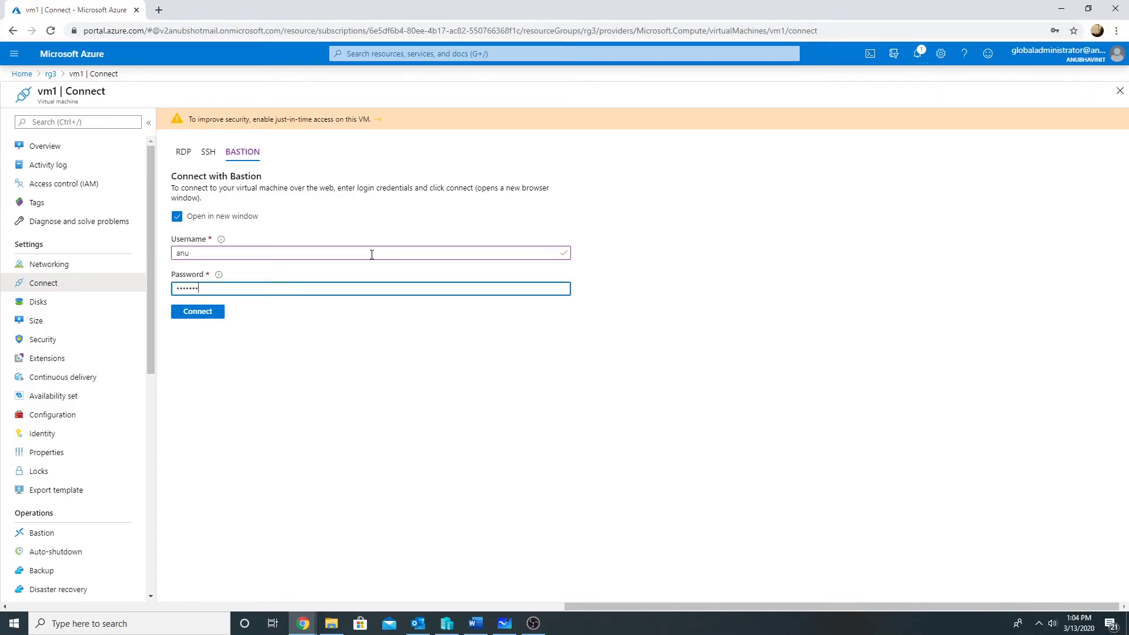
click(206, 314)
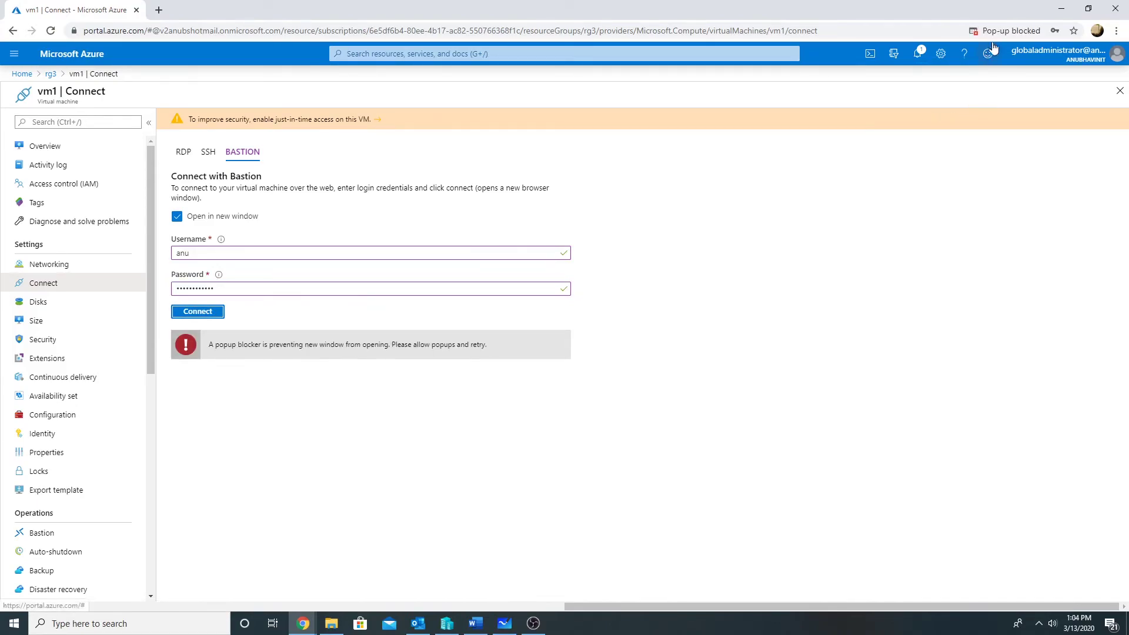
Allow the blocked pop-ups for the Azure portal and retry the Bastion connection to vm1.
click(996, 30)
click(959, 96)
click(1035, 138)
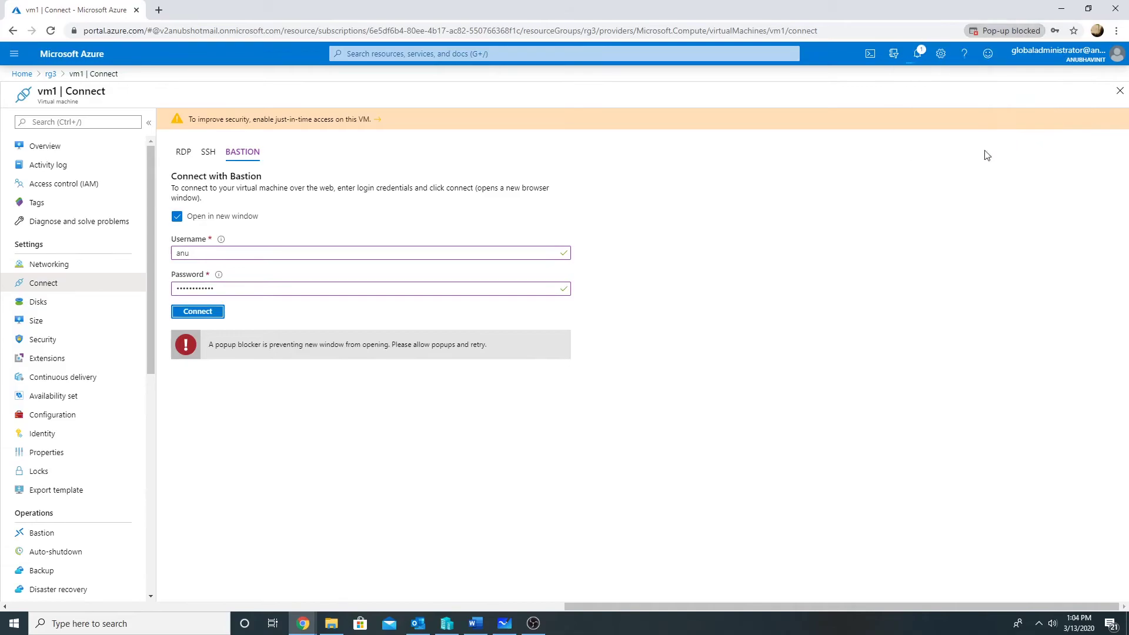
click(209, 312)
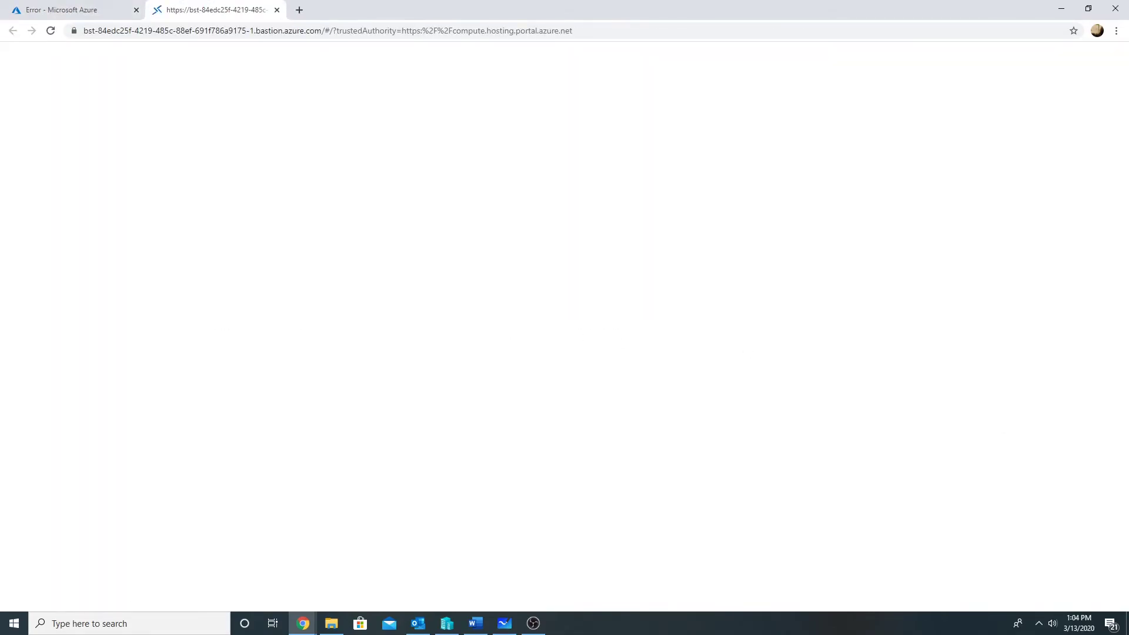
Allow the Bastion session of vm1 to see text and images copied to the clipboard.
click(533, 622)
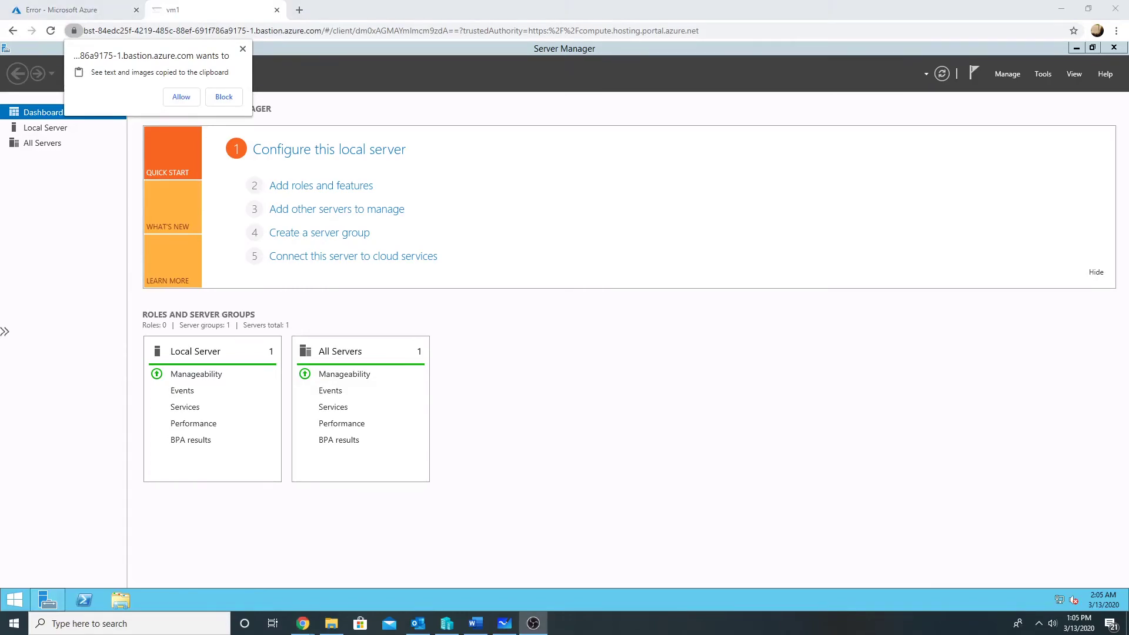
click(178, 104)
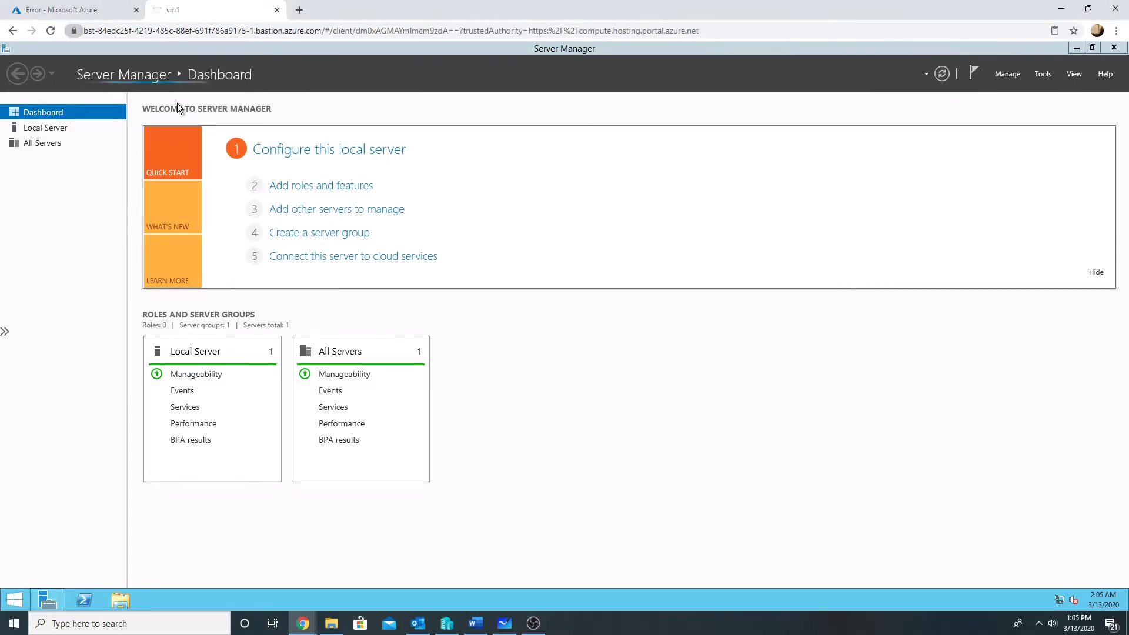